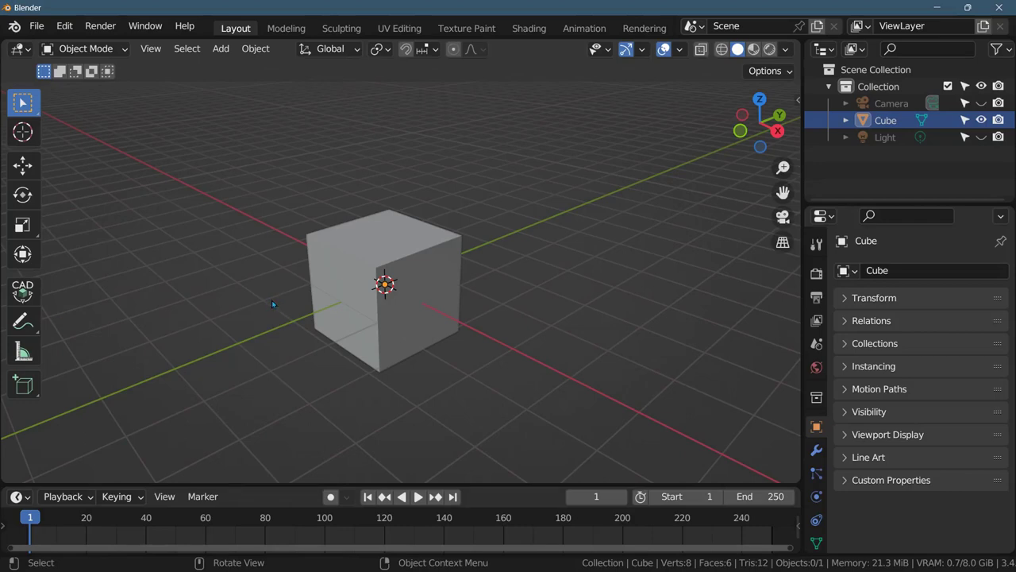
Select the default cube in the 3D viewport, orbiting the view slightly around it
left_click(358, 272)
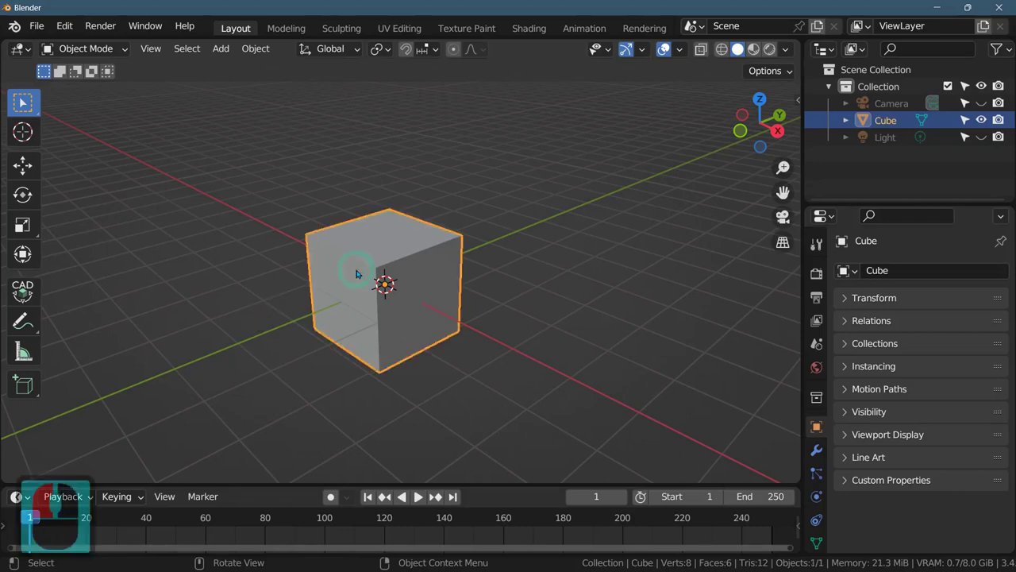
middle_click_drag(506, 273, 449, 274)
left_click(435, 299)
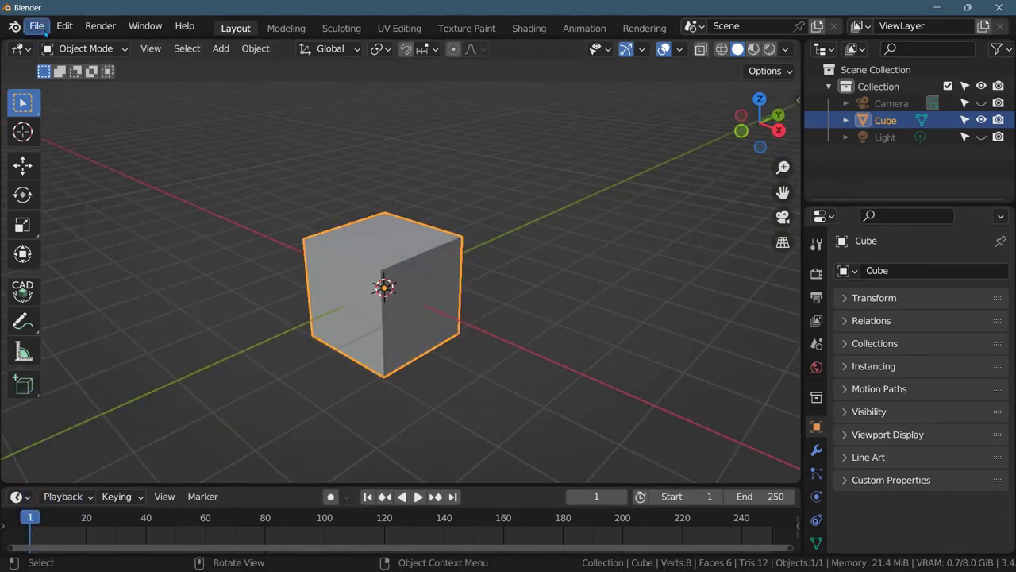
Open Blender's Preferences from the Edit menu
left_click(412, 267)
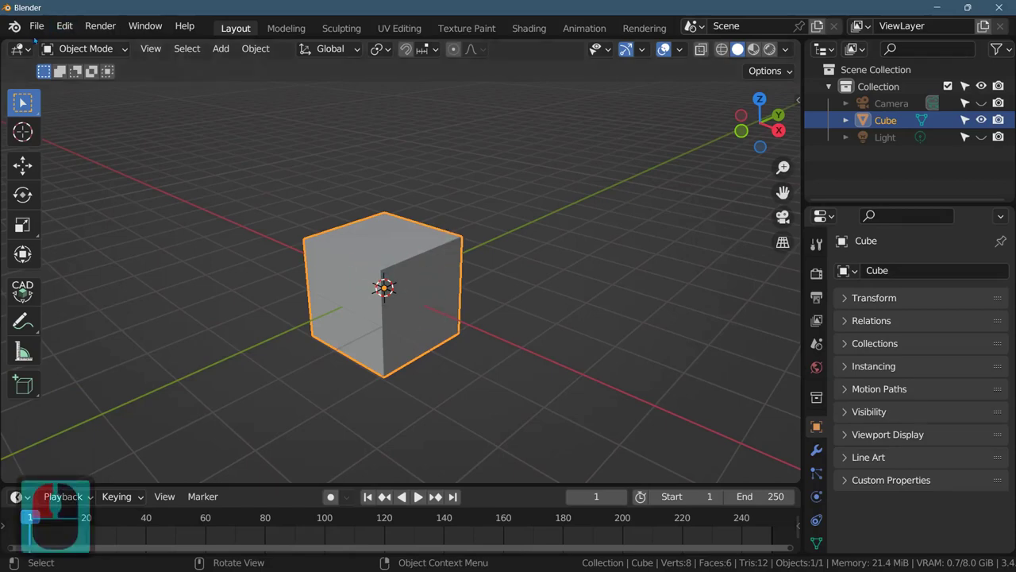
left_click(38, 26)
left_click(65, 25)
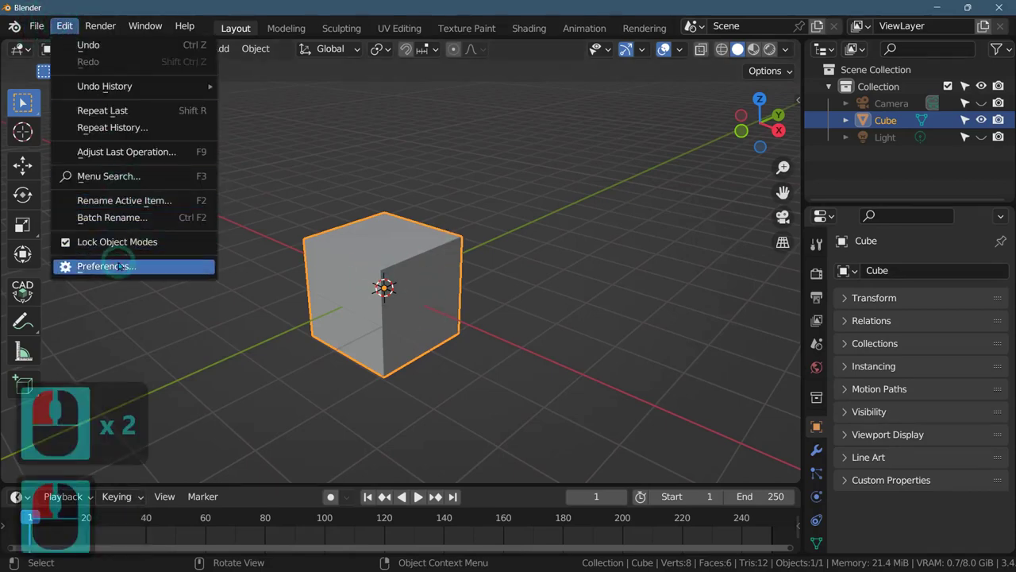
left_click(119, 260)
Turn off the Splash Screen option in the Interface preferences
left_click(52, 64)
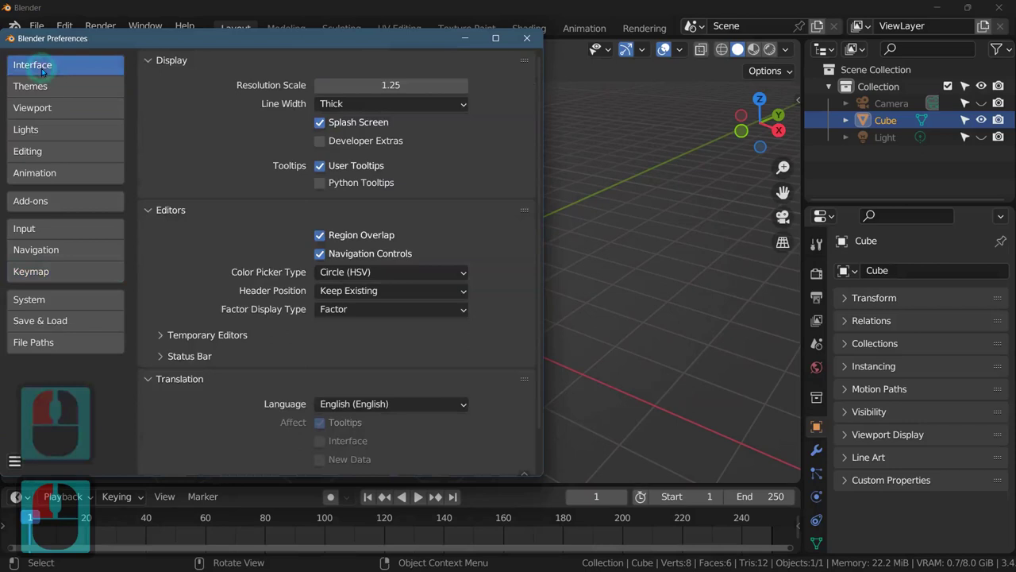
left_click(318, 124)
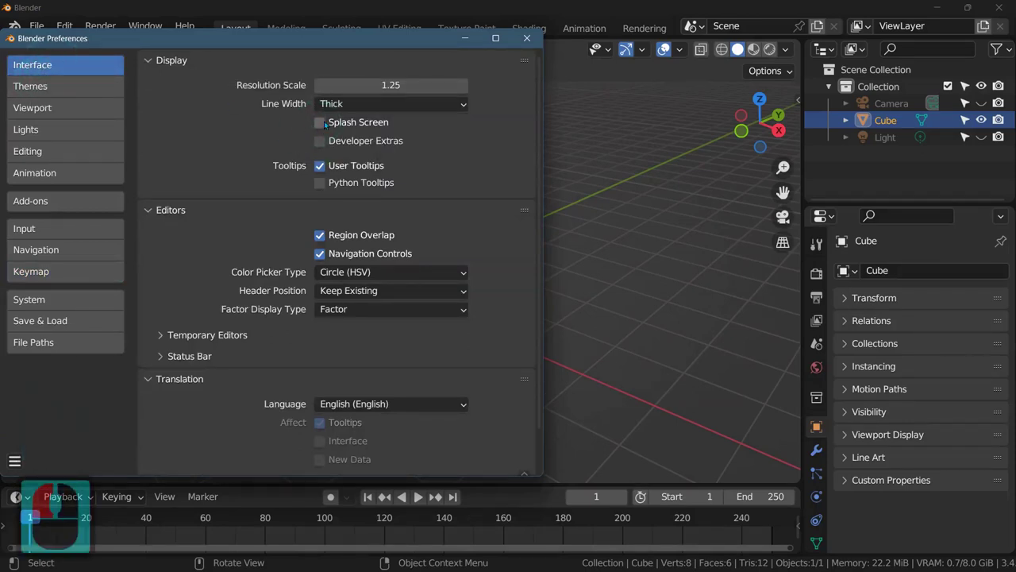
left_click(322, 123)
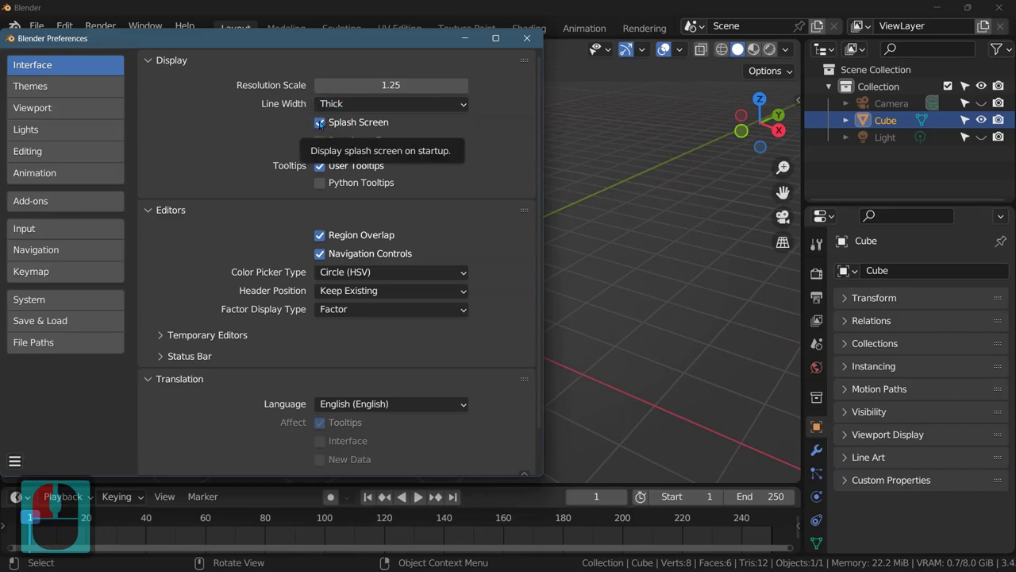
left_click(319, 123)
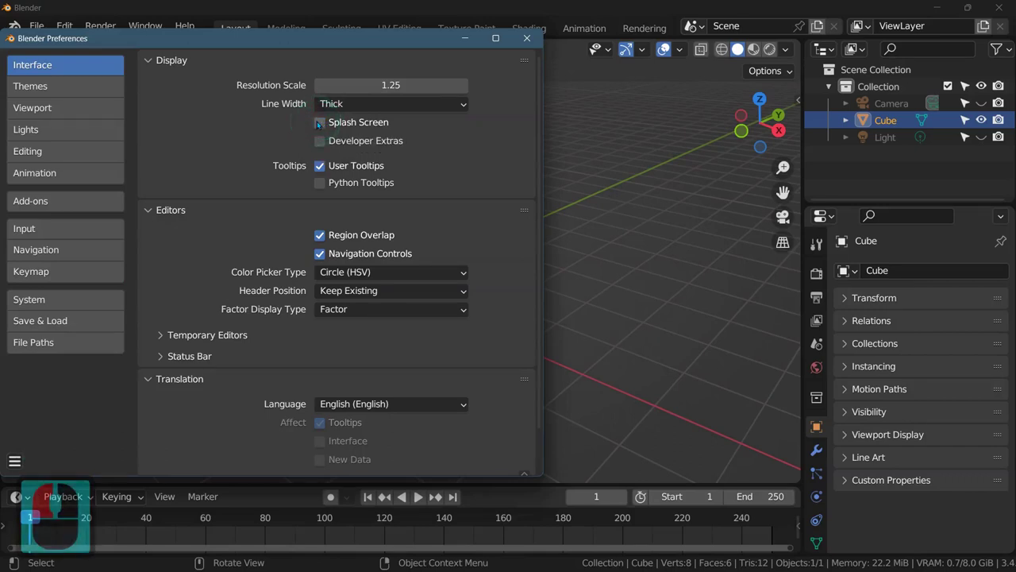
In the Keymap preferences, set Select with Mouse Button to Left
left_click(47, 251)
left_click(46, 272)
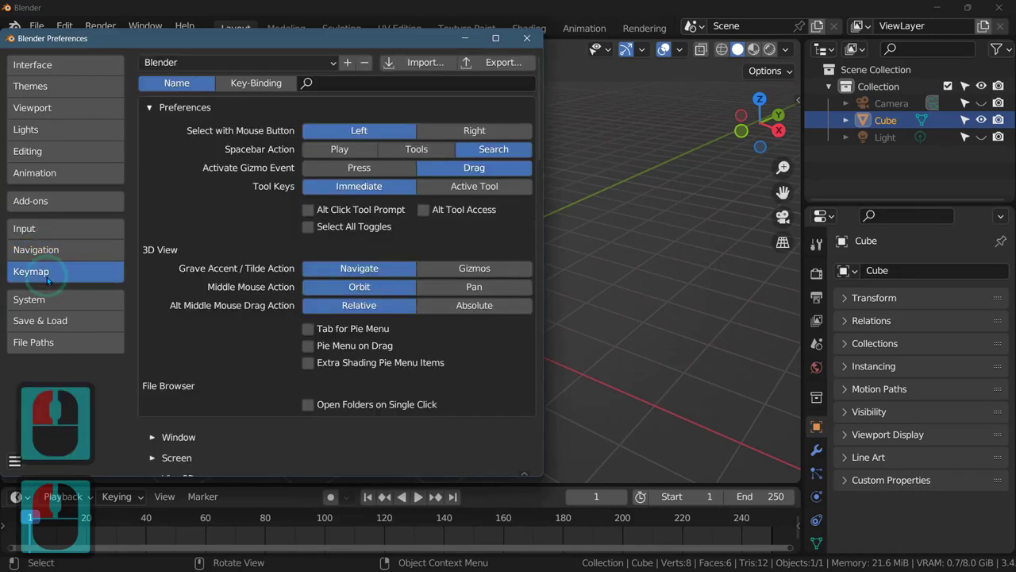
left_click(157, 106)
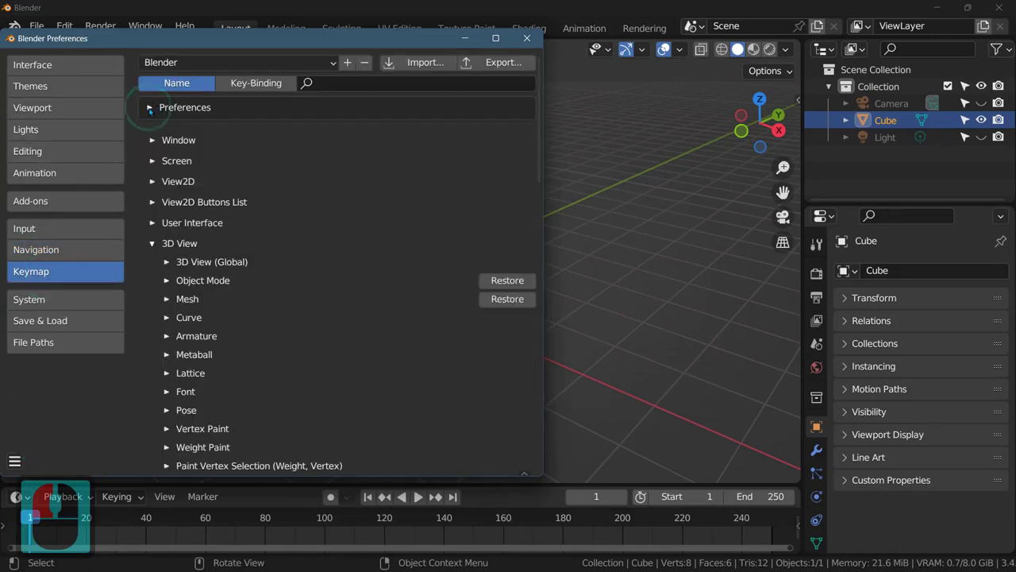
left_click(157, 106)
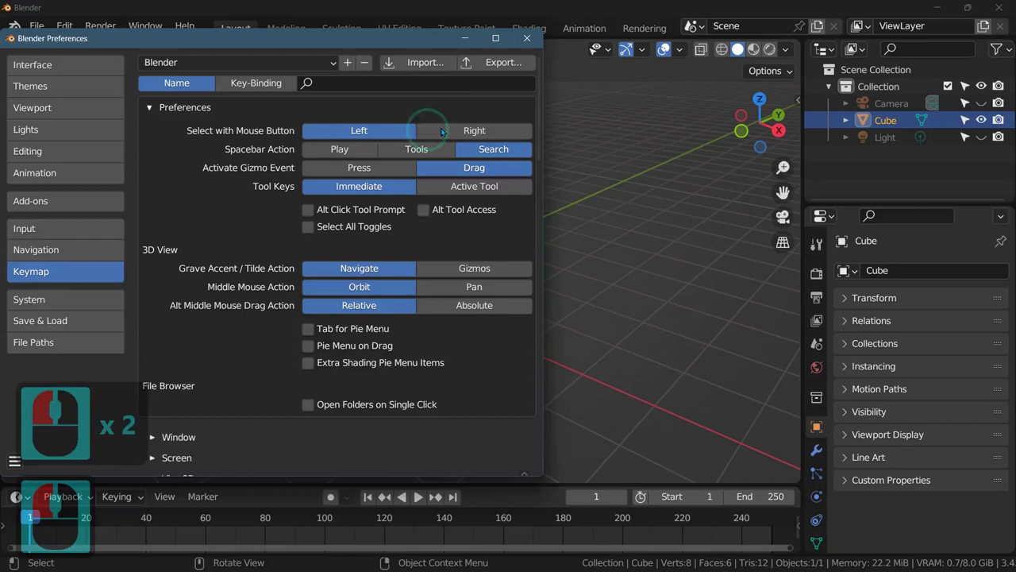
left_click(475, 131)
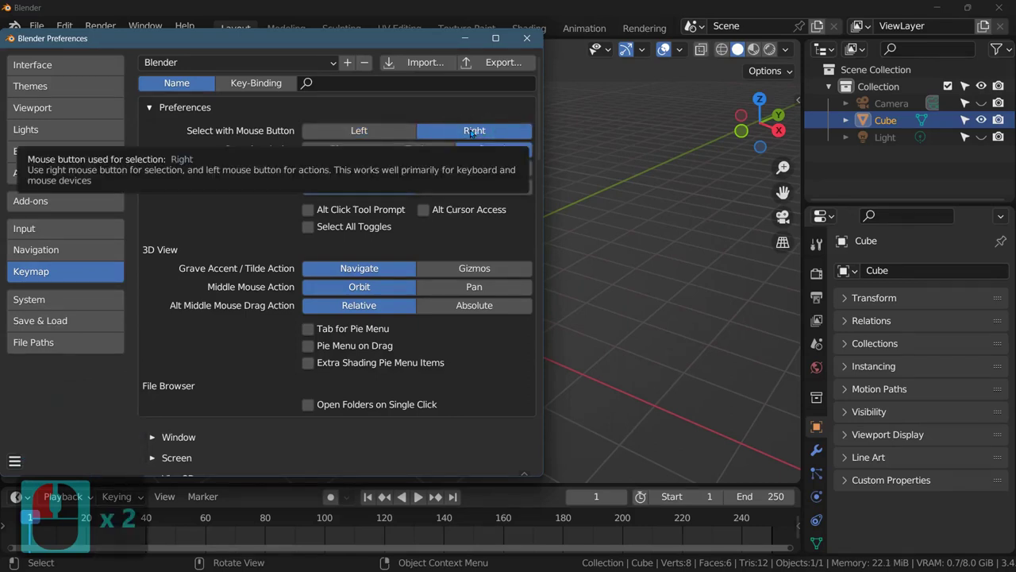
left_click(318, 133)
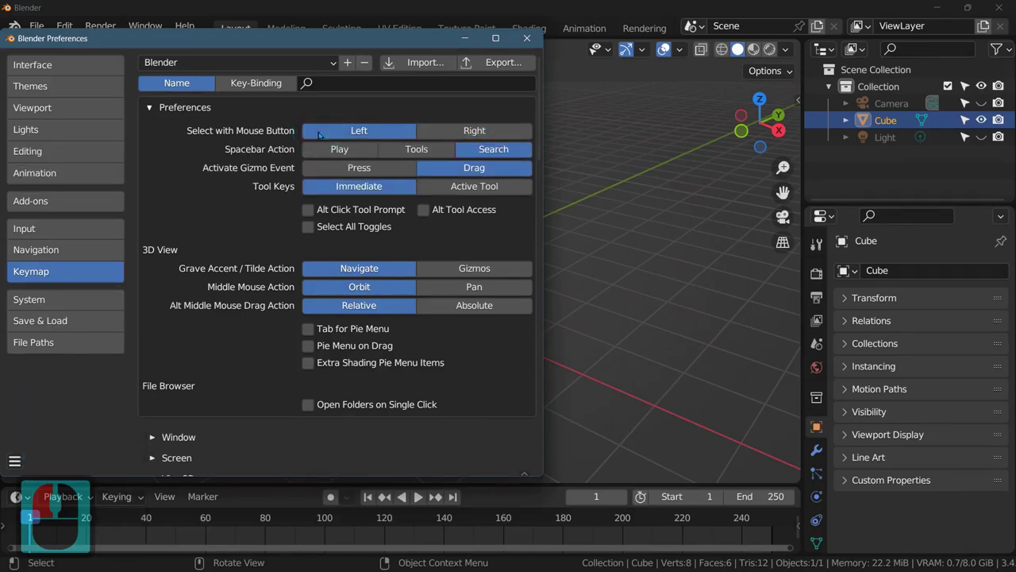
left_click(362, 131)
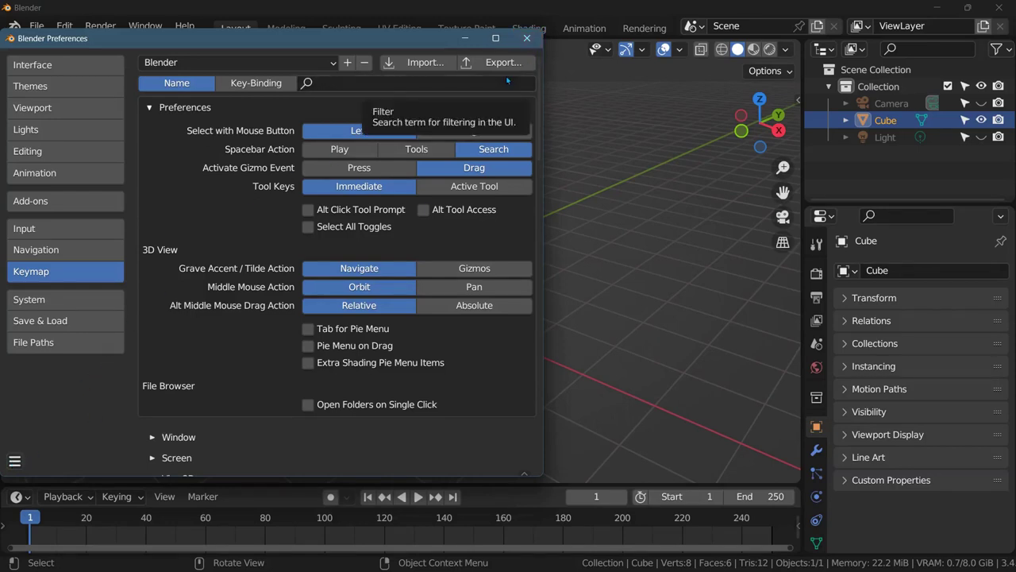
Save the preferences with Auto-Save Preferences kept on, then close the Preferences window
left_click(14, 461)
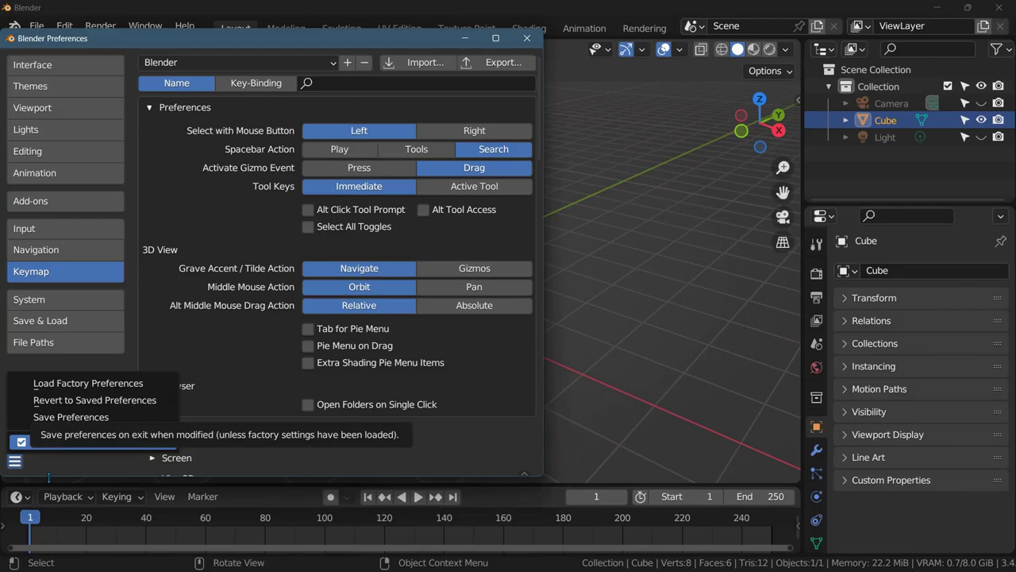
left_click(14, 460)
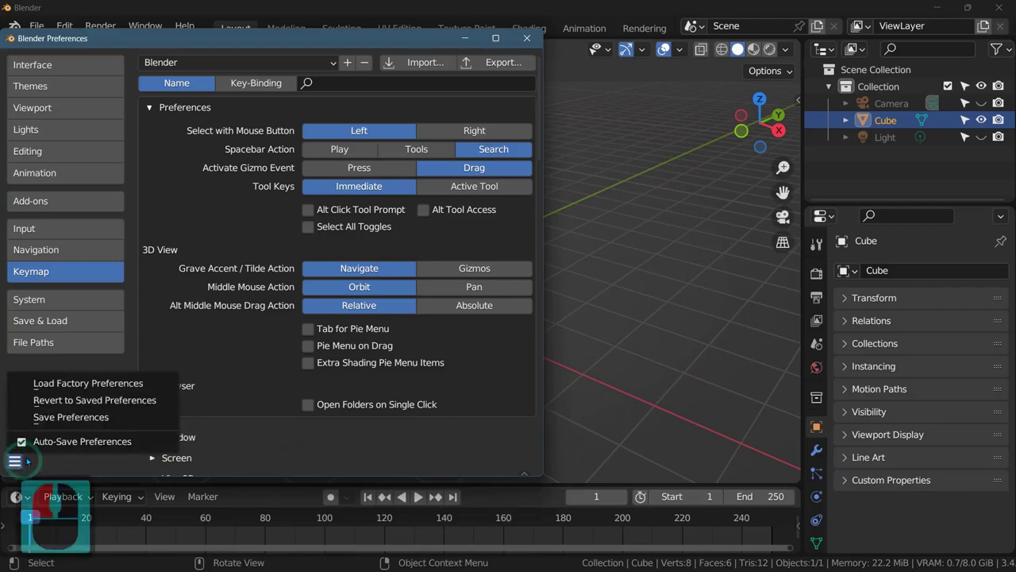
left_click(21, 443)
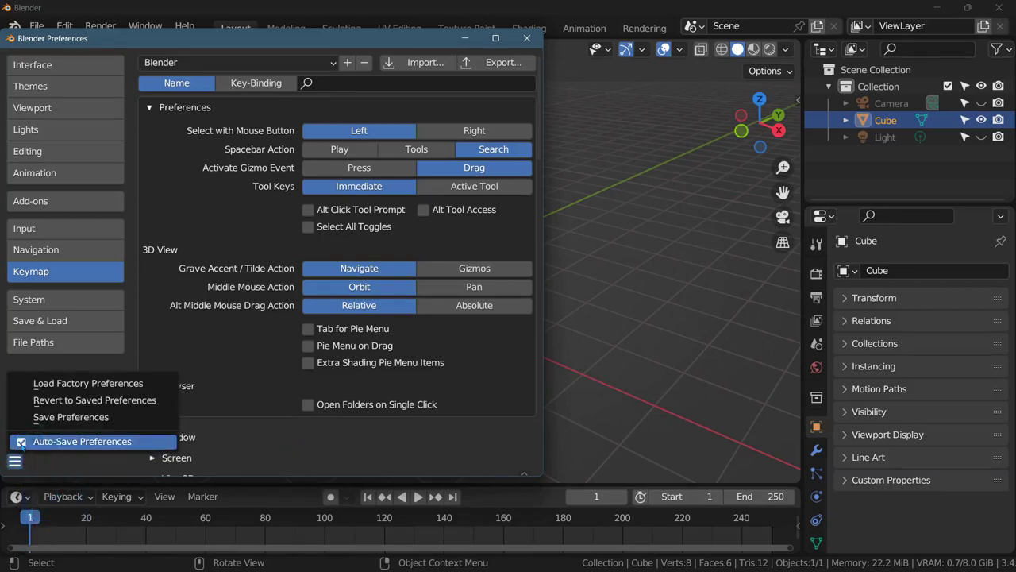
left_click(15, 462)
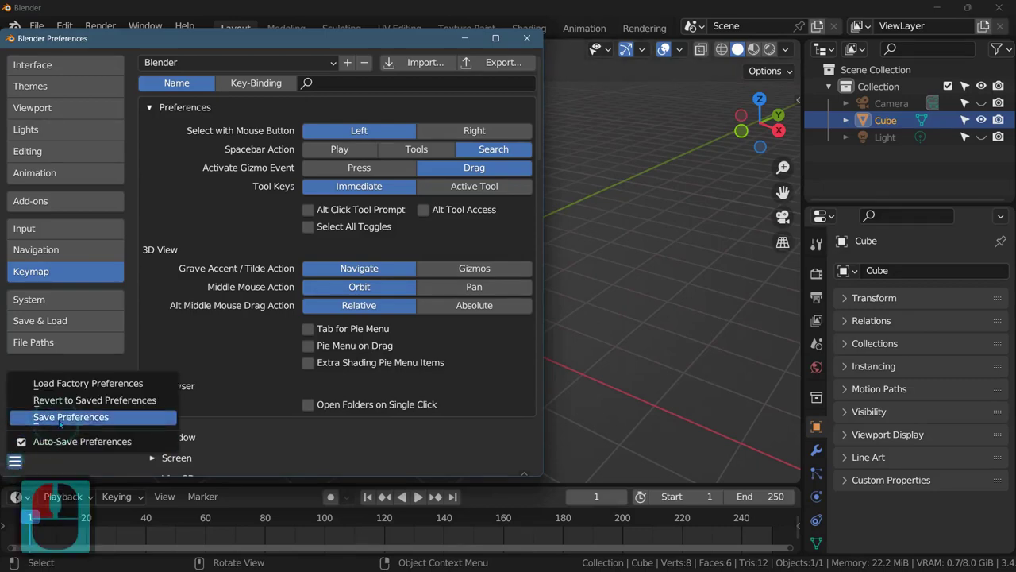
left_click(62, 420)
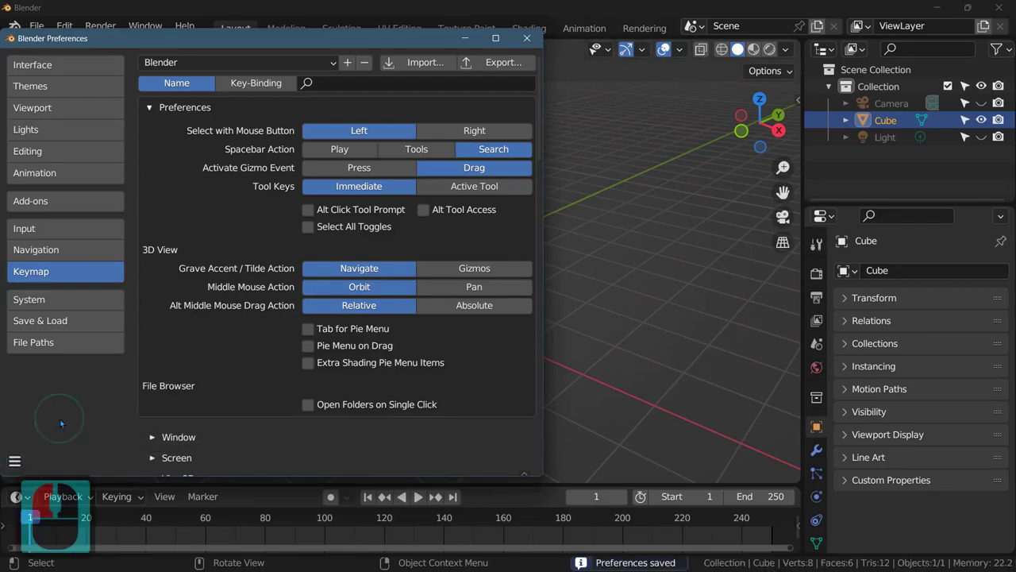
left_click(526, 38)
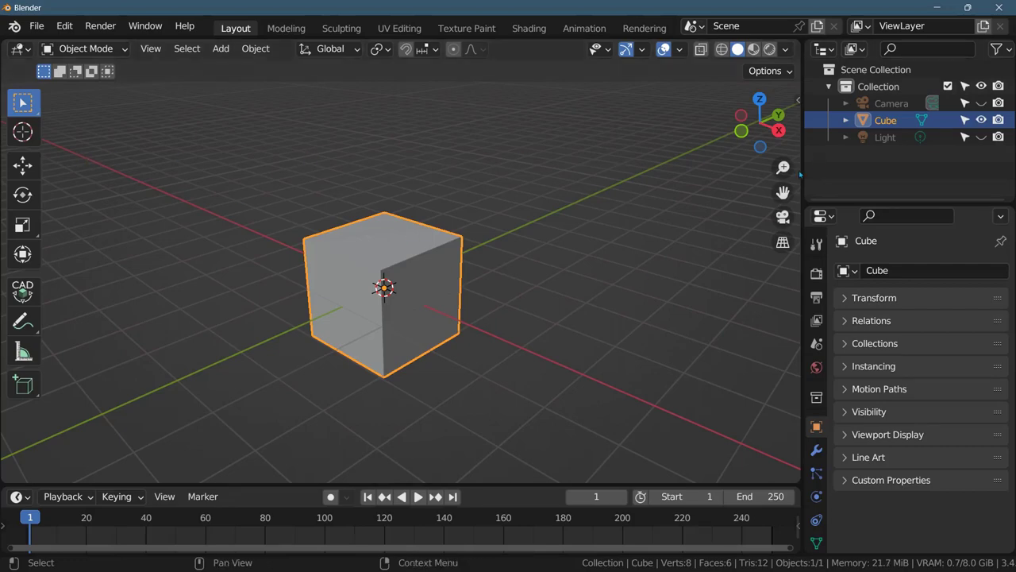
mouse_move(800, 173)
left_mouse_down()
mouse_move(19, 186)
mouse_move(801, 179)
left_mouse_up()
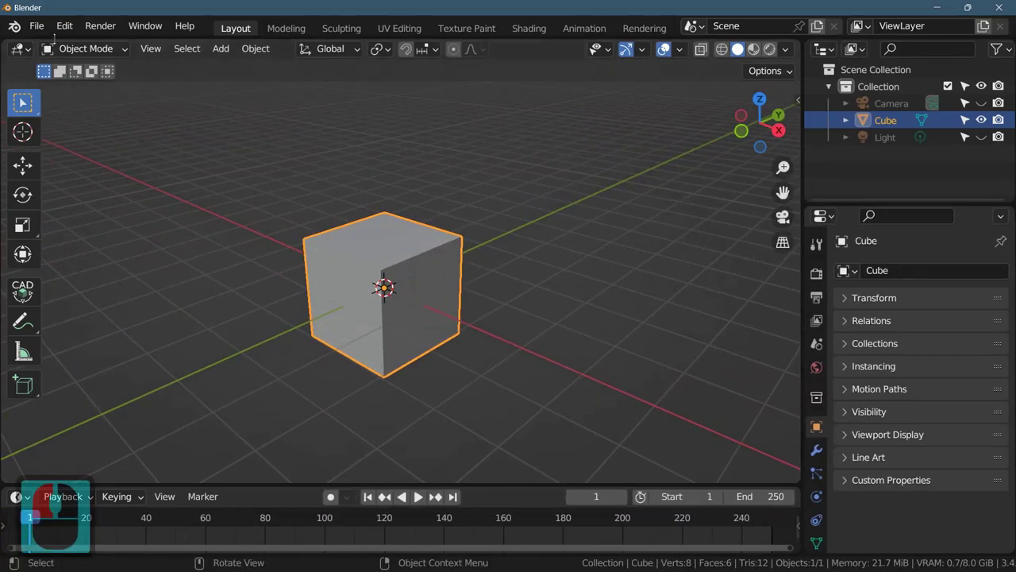
Look over File > Defaults for Save Startup File, then deselect the cube
left_click(37, 26)
mouse_move(59, 298)
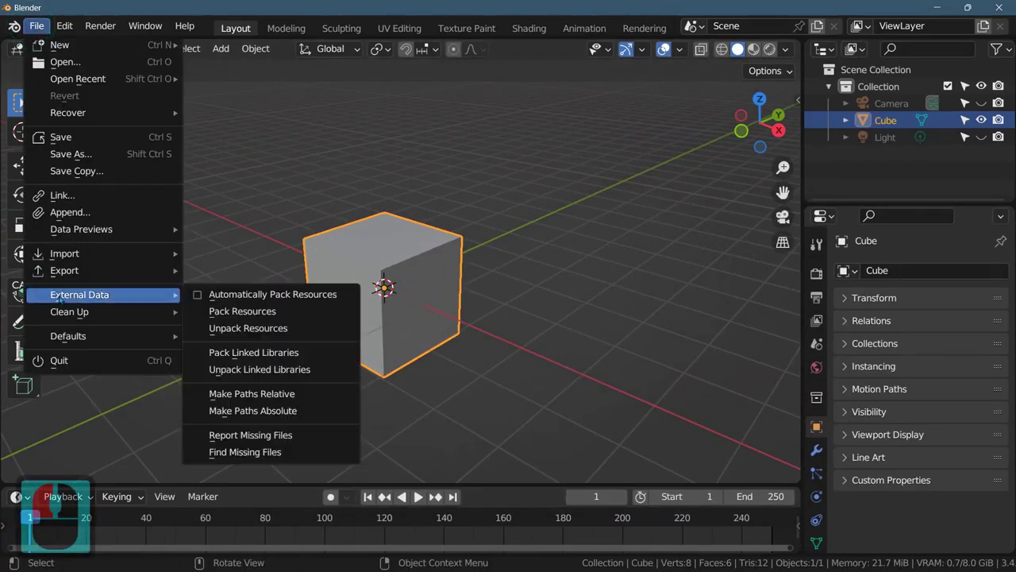
mouse_move(84, 339)
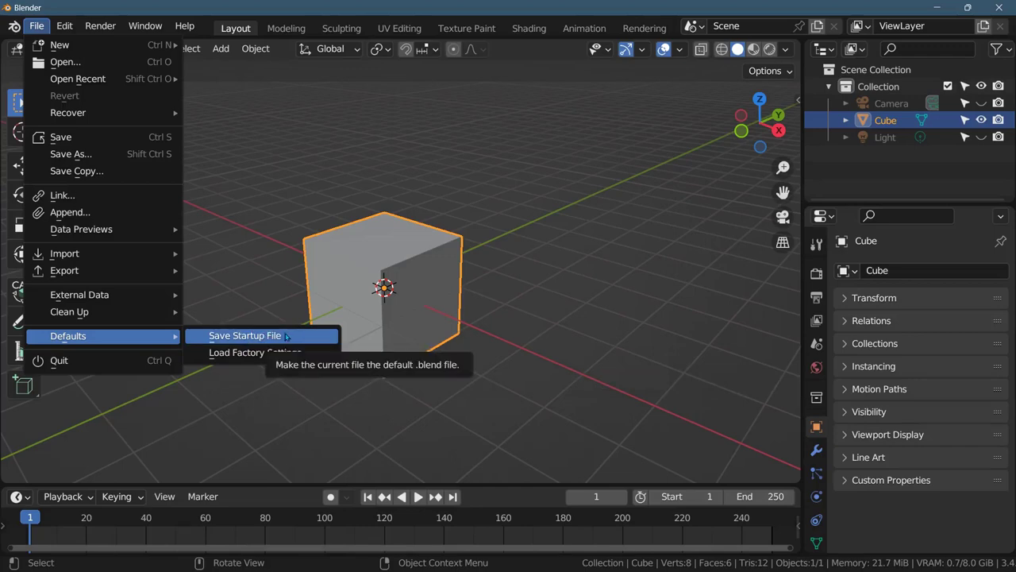
left_click(563, 315)
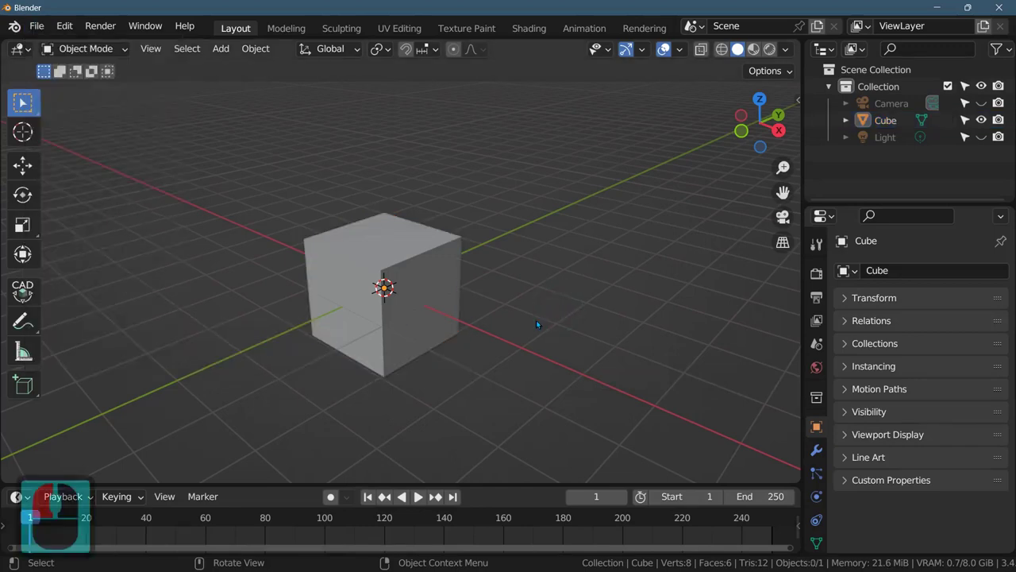
middle_click_drag(502, 309, 464, 293)
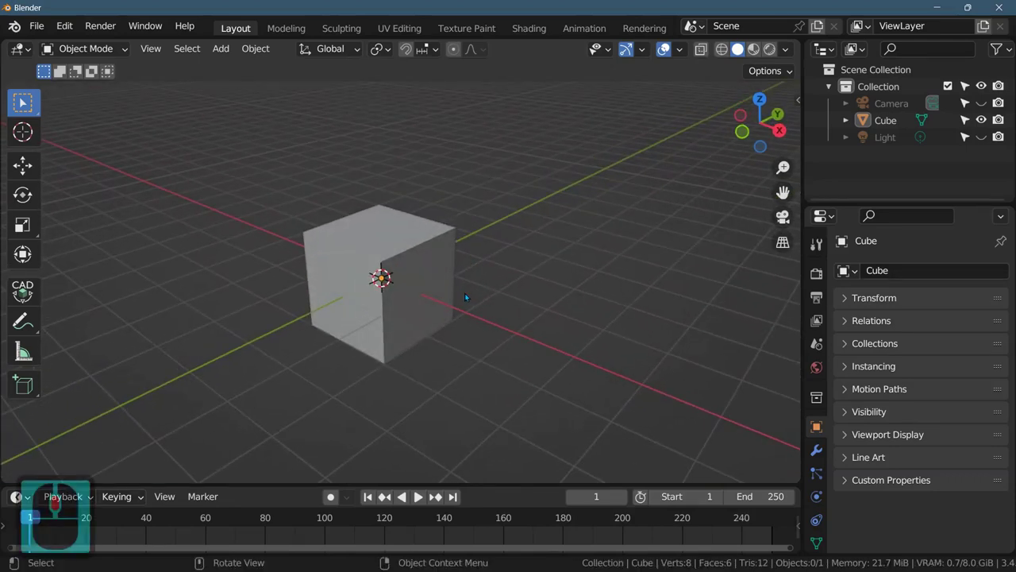
left_click(890, 103)
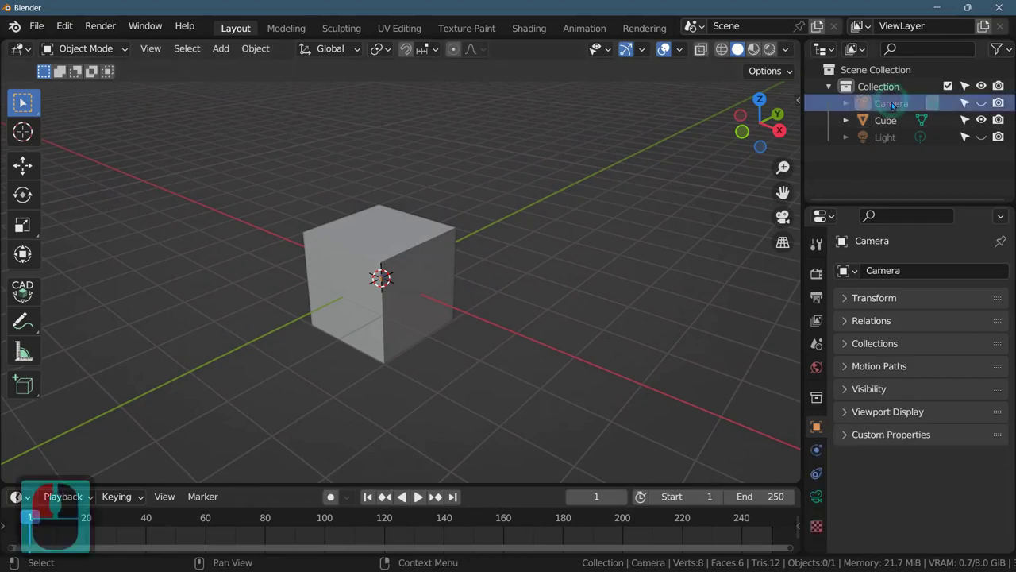
left_click(886, 137)
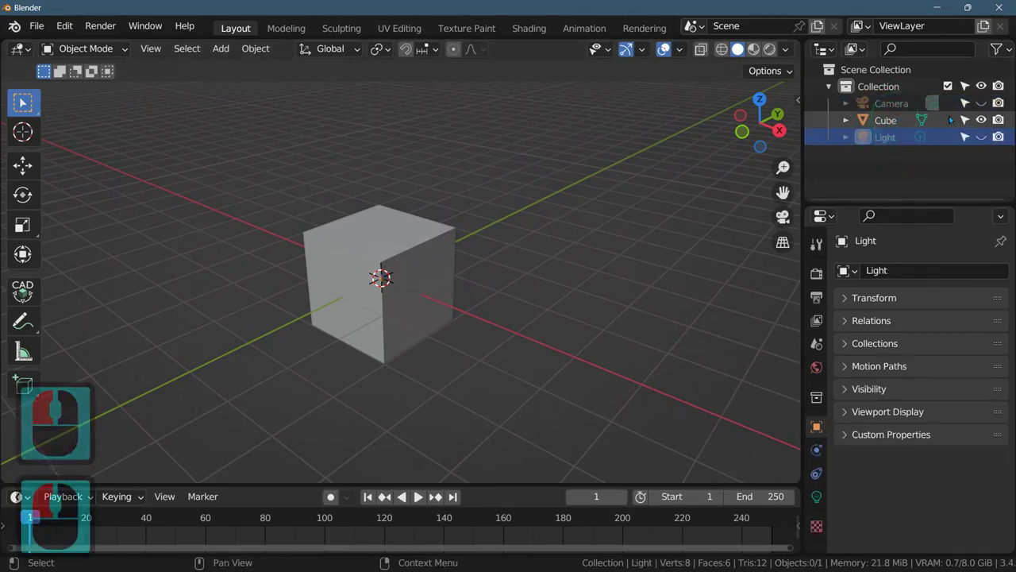
left_click(981, 103)
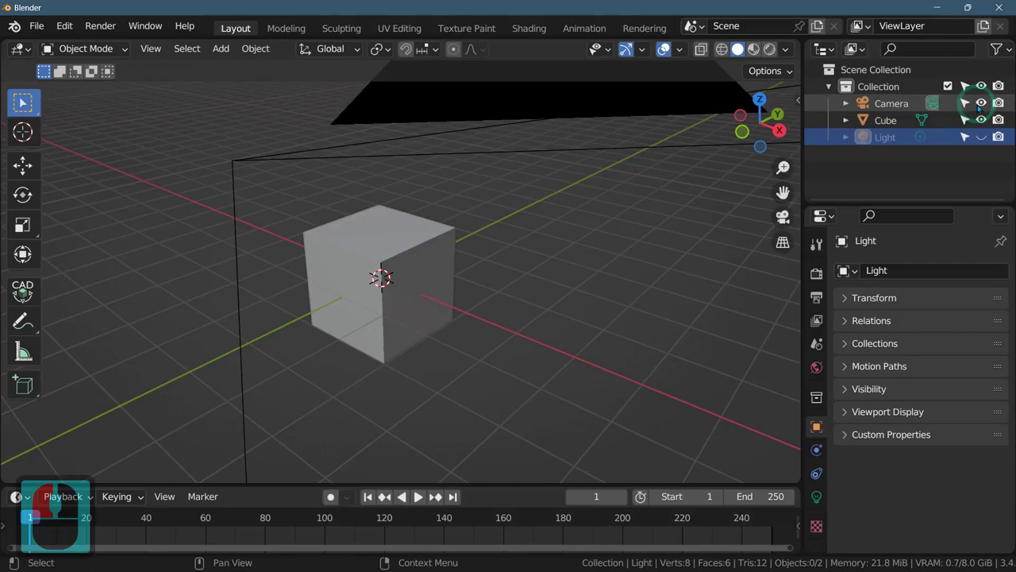
scroll(621, 197, "down", 2)
scroll(621, 198, "down", 4)
left_click(981, 103)
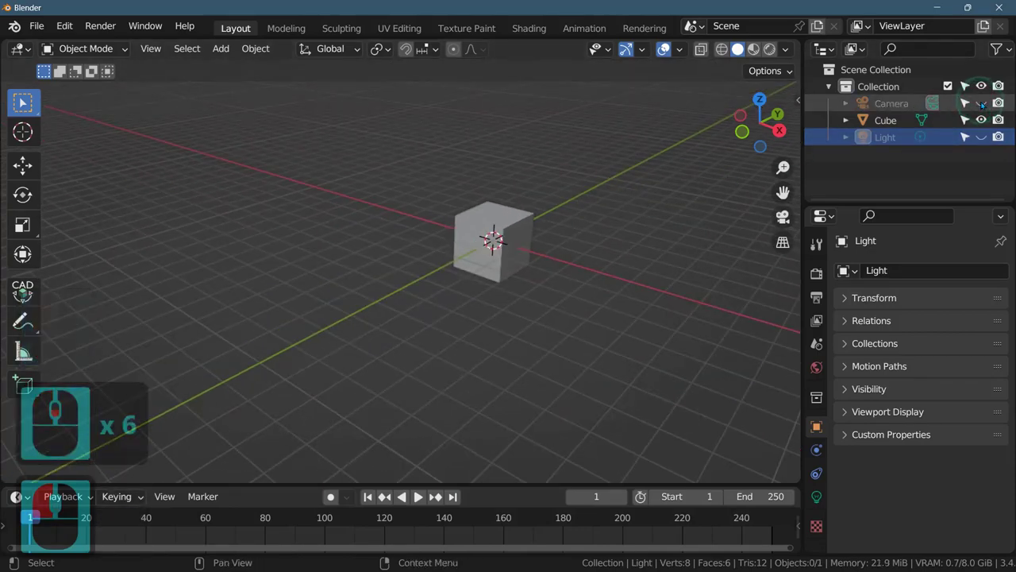
scroll(641, 245, "up", 7)
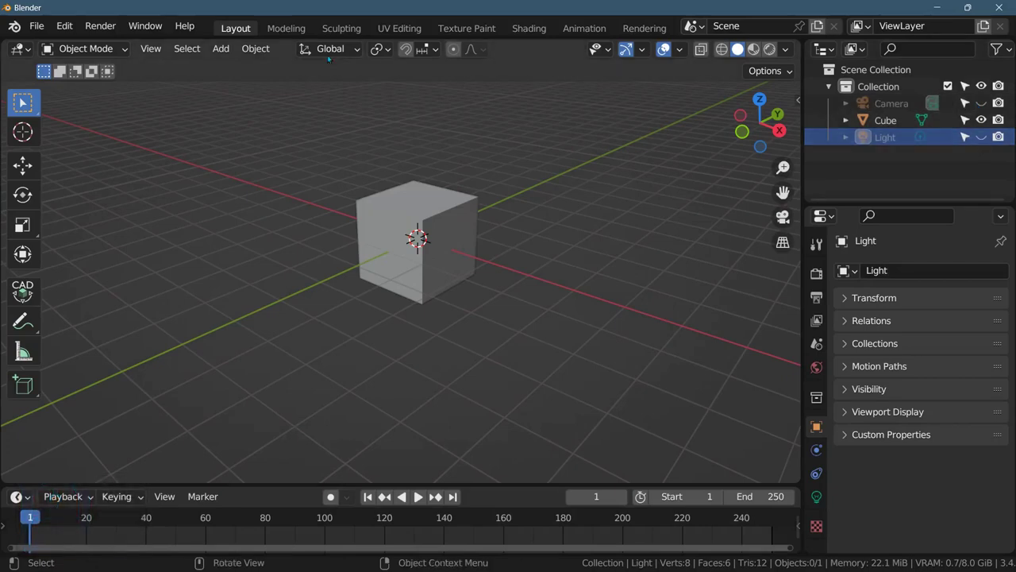
Save the scene as the startup file, cancel quitting Blender, and reselect the cube
left_click(40, 26)
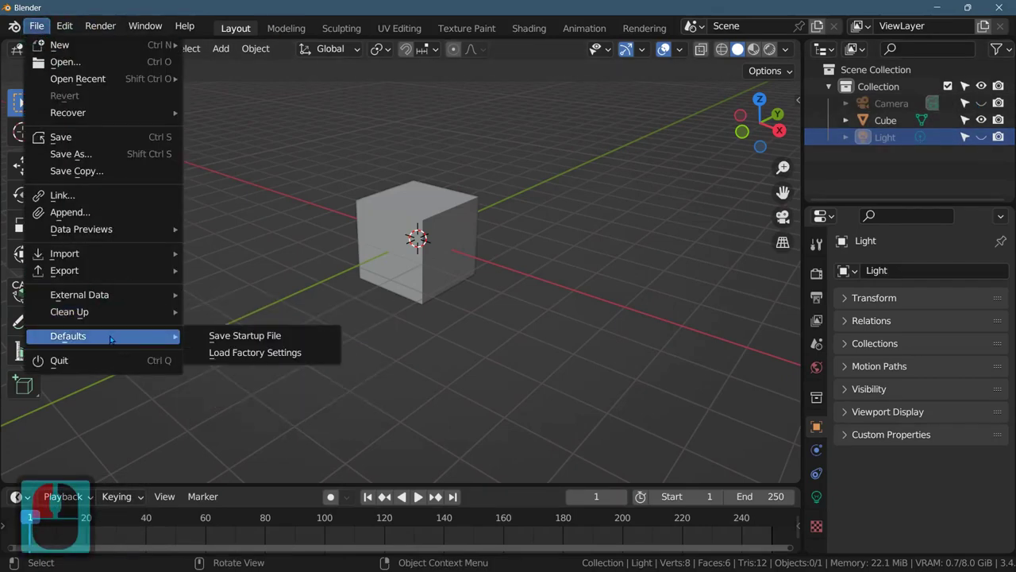
left_click(219, 336)
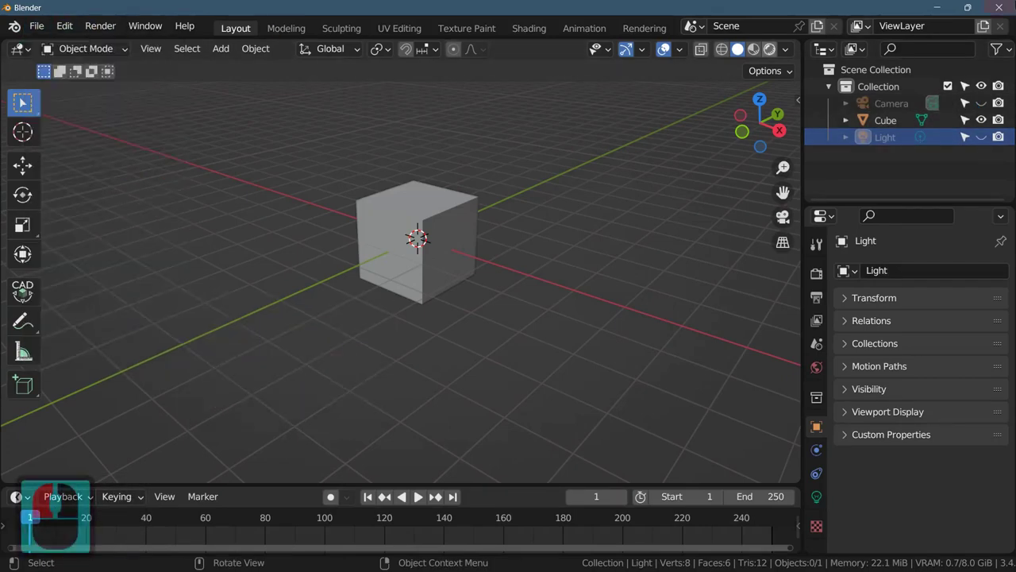
left_click(997, 9)
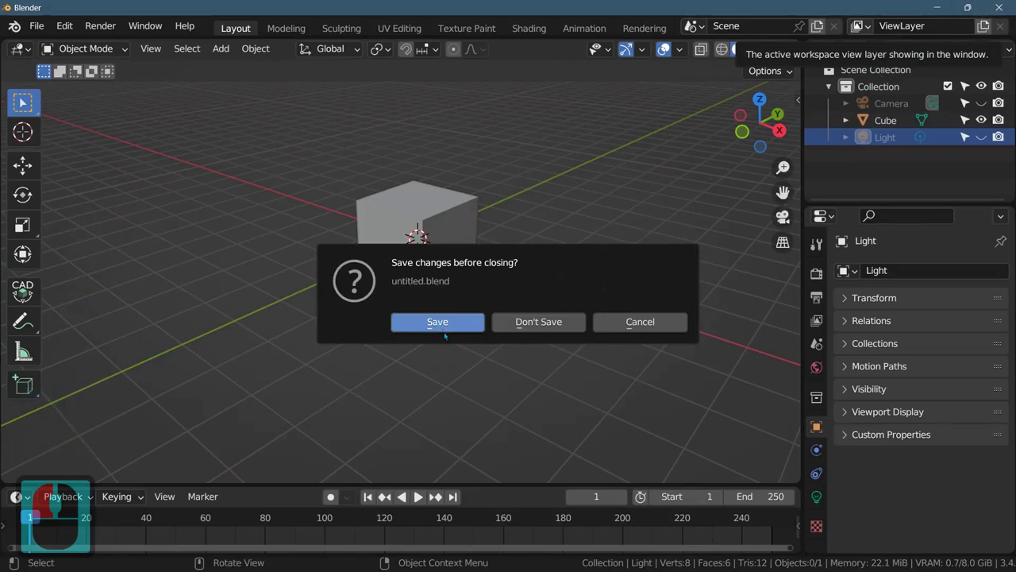
left_click(621, 321)
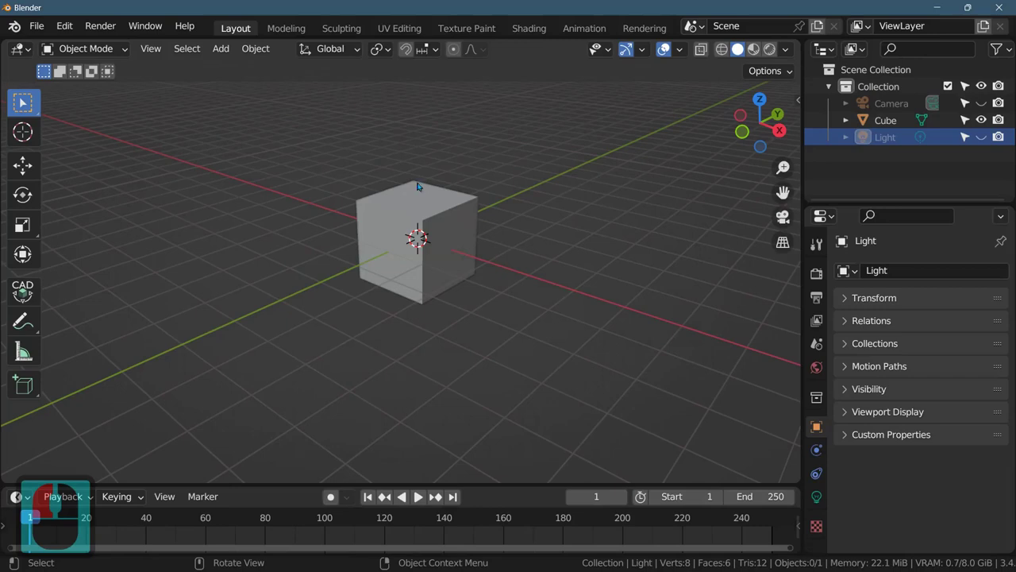
left_click(440, 256)
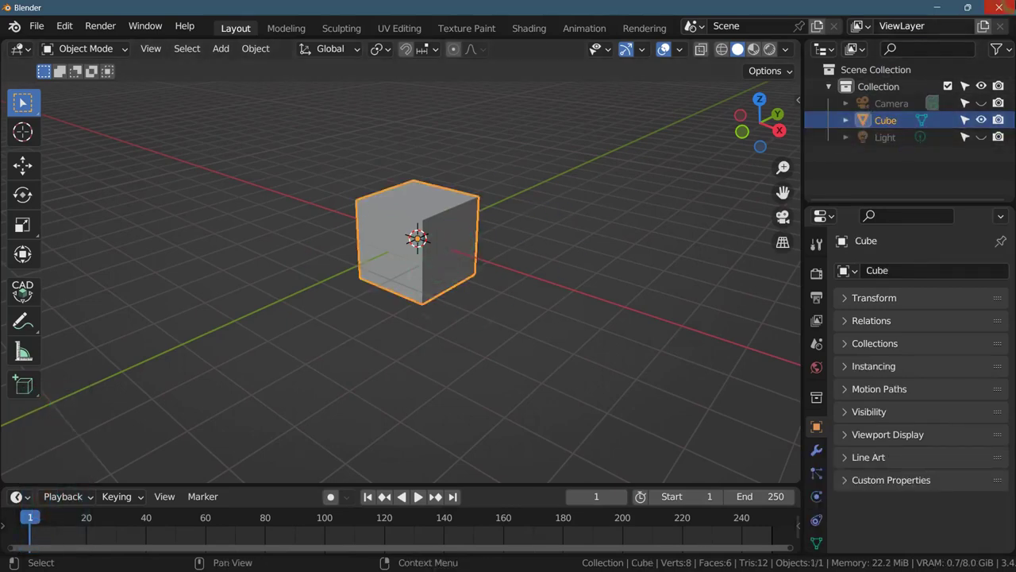
Quit Blender without saving, relaunch it from the taskbar, and deselect the cube
left_click(1003, 7)
left_click(524, 322)
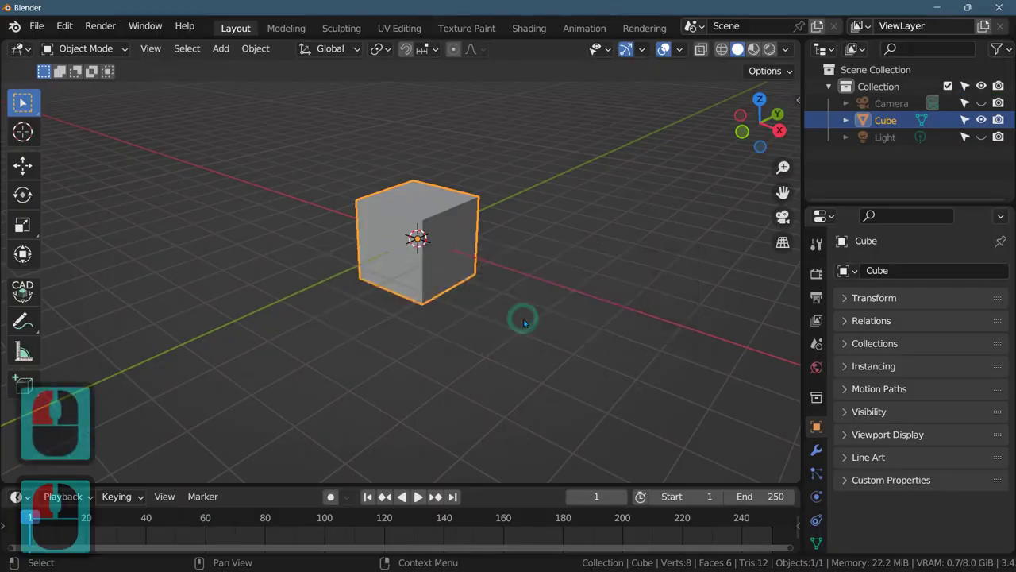
left_click(635, 555)
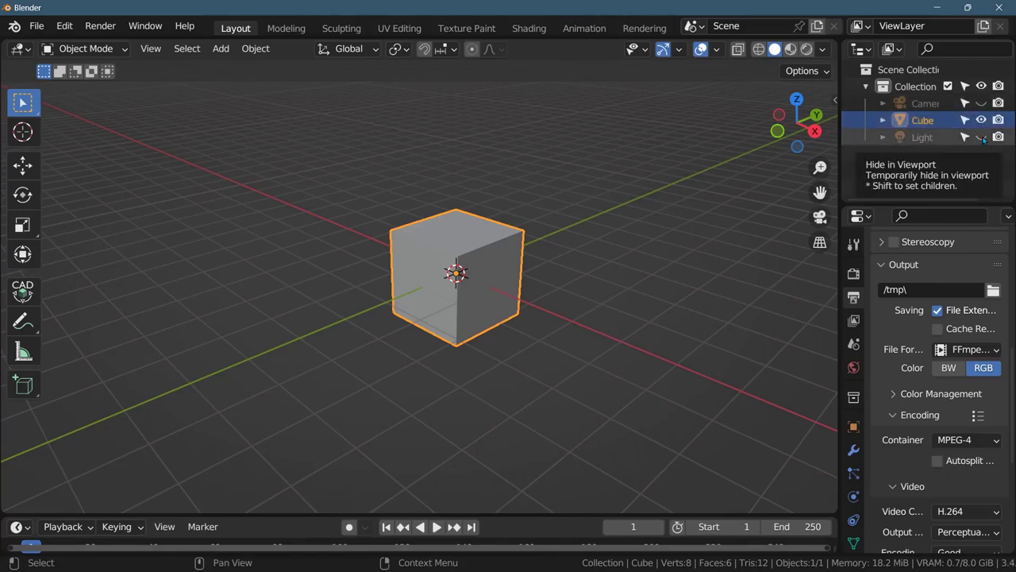
left_click(683, 229)
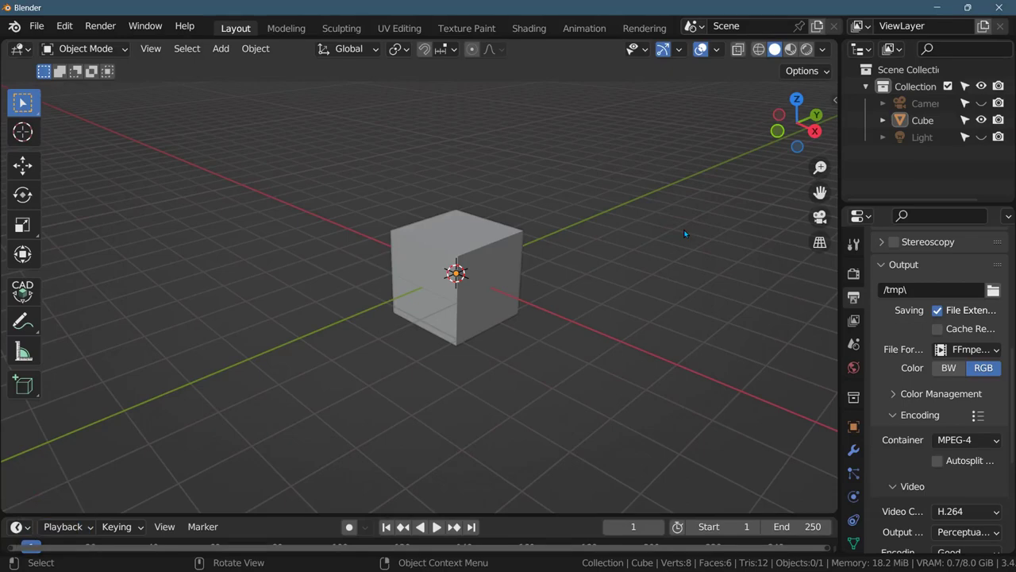
left_click(64, 26)
left_click(98, 266)
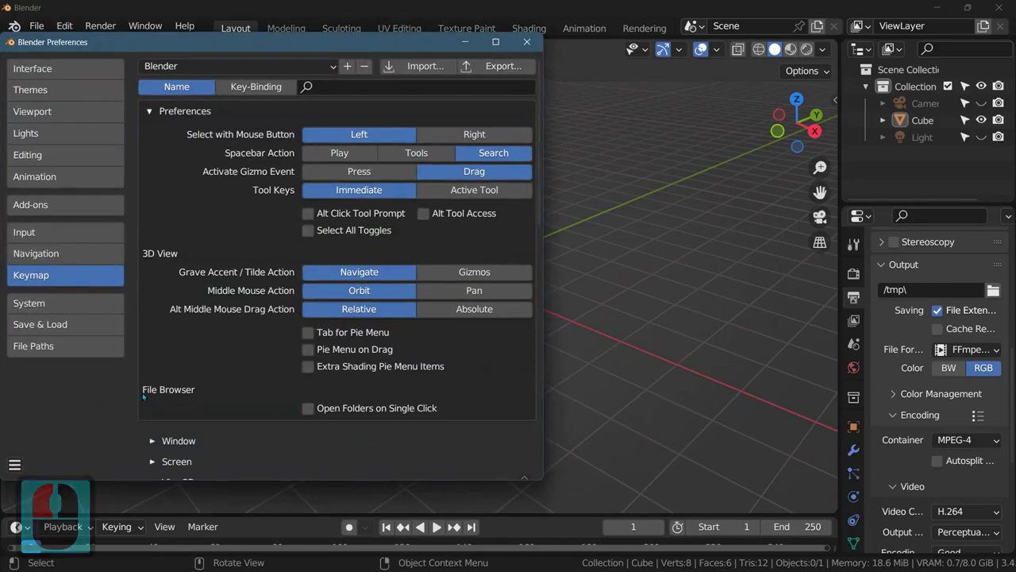
left_click(14, 464)
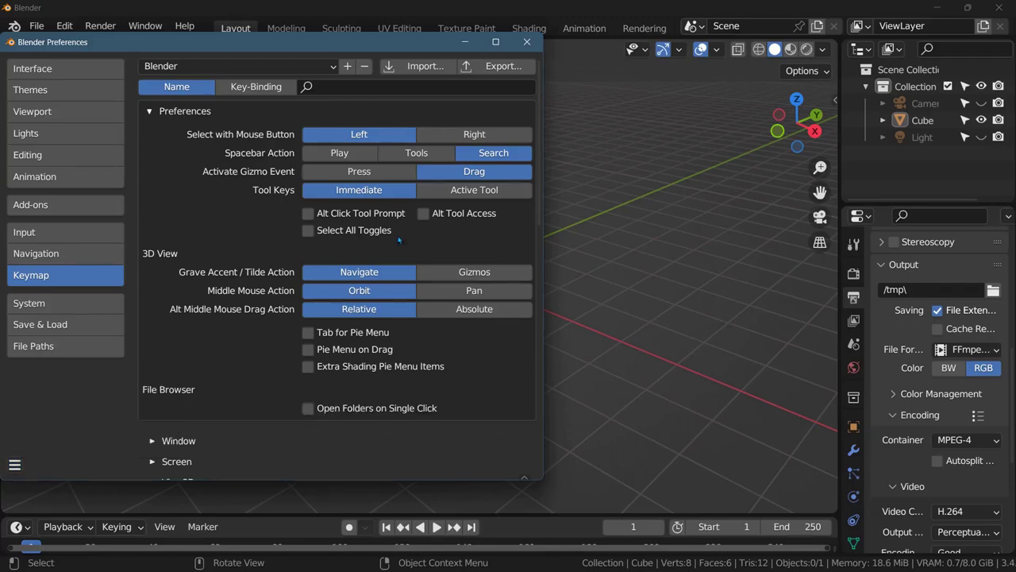
left_click(527, 41)
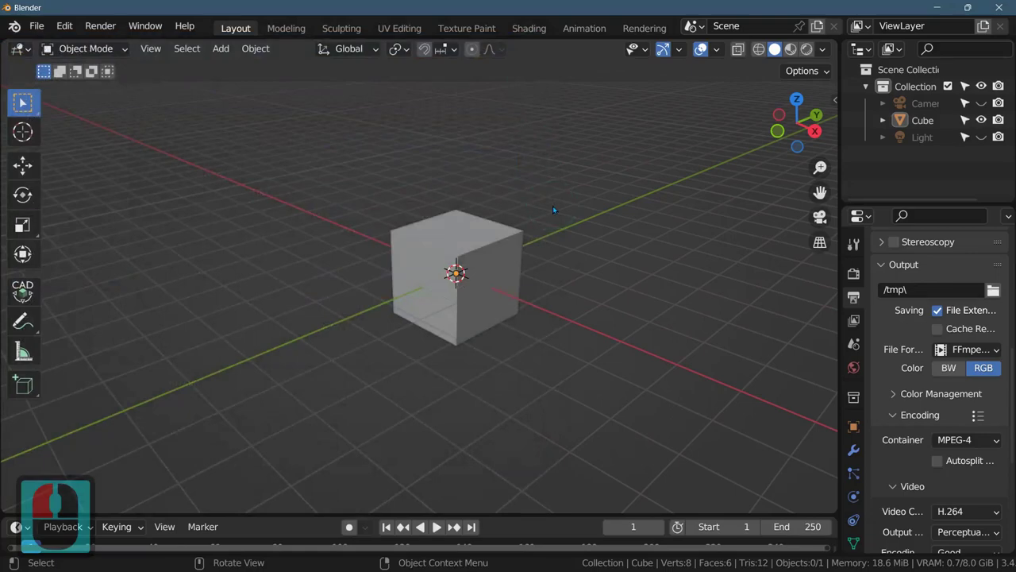